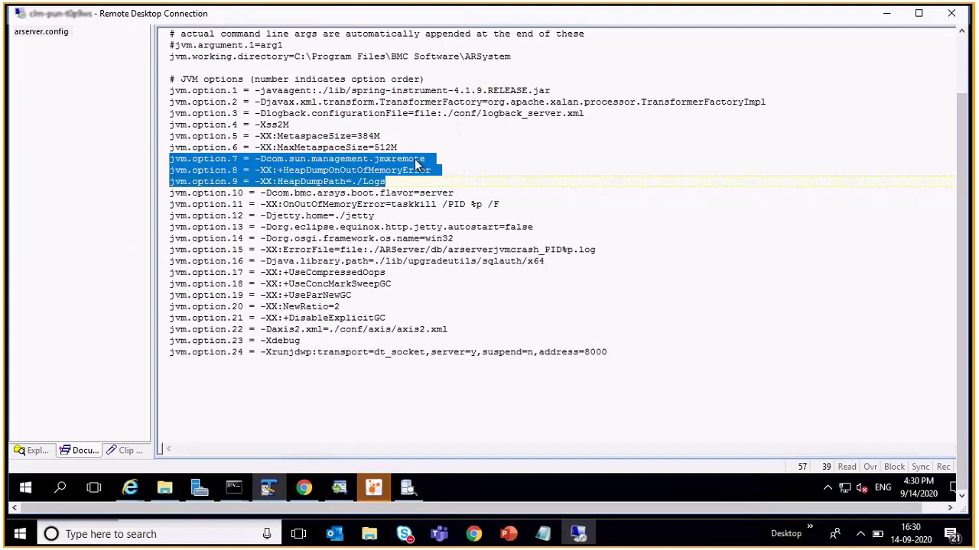
Check the heap dump path in arserver.config, and switch to Internet Explorer to check the server component's Jmx-port setting.
double_click(374, 182)
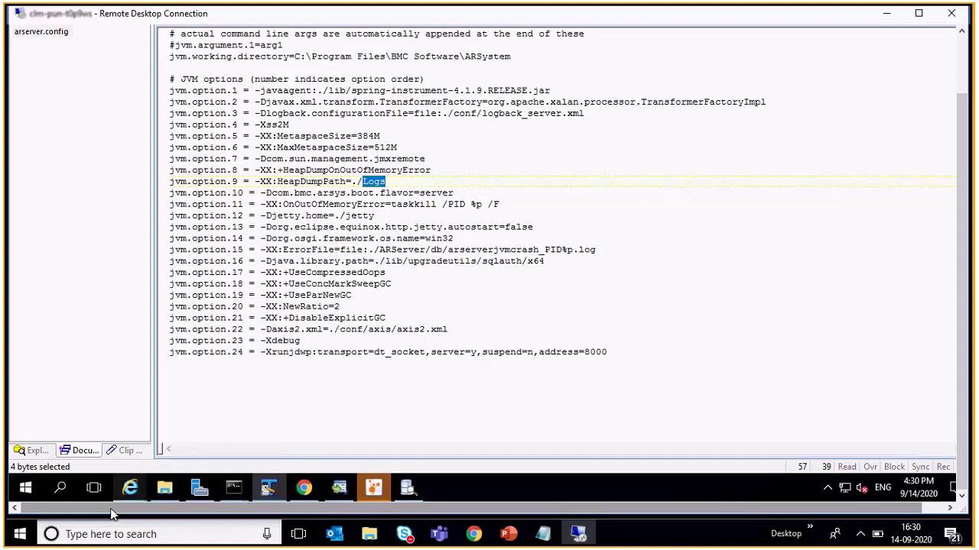
click(130, 487)
click(209, 432)
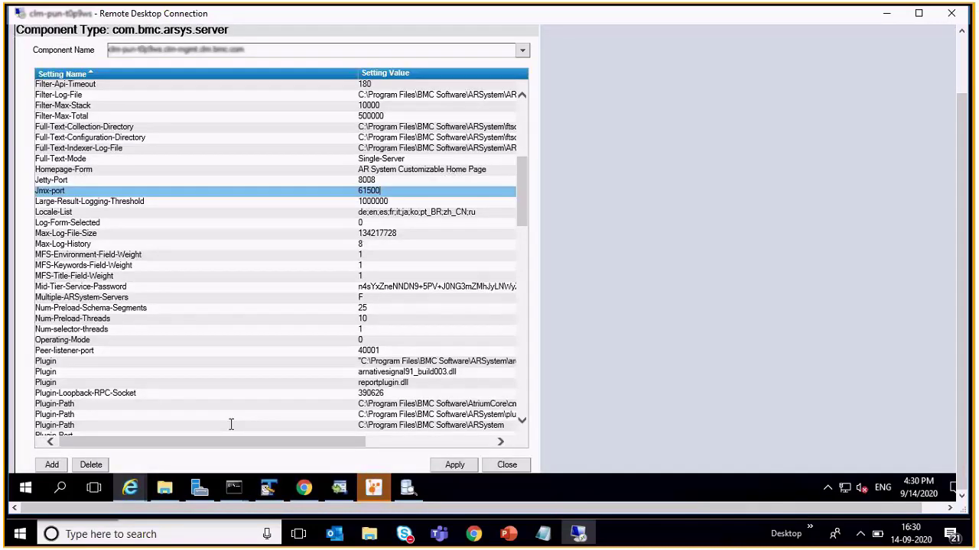
click(399, 190)
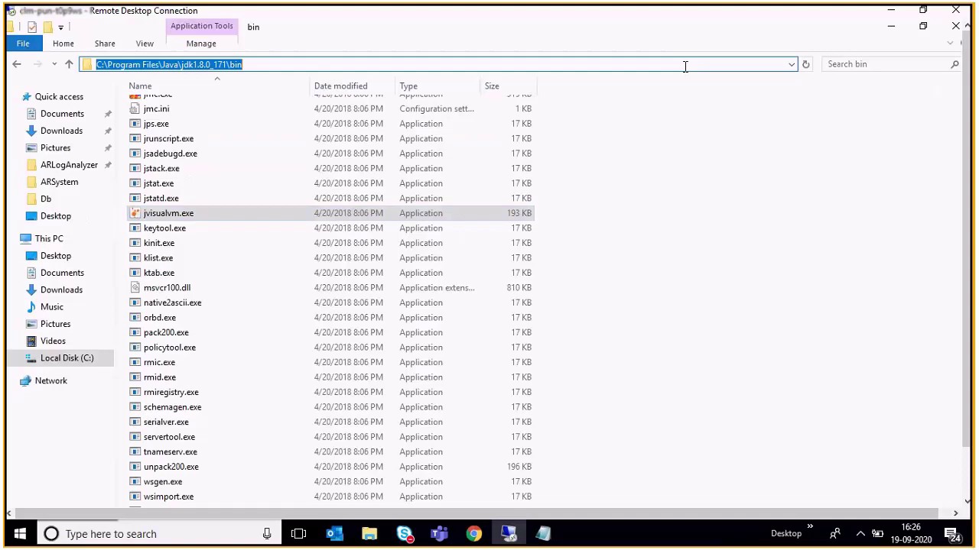
Launch jvisualvm.exe from the JDK bin folder and define a new JMX connection to service:jmx:rmi:///jndi/rmi://clm-pun-t0p9ws:61500/ARServer.
click(187, 214)
double_click(187, 213)
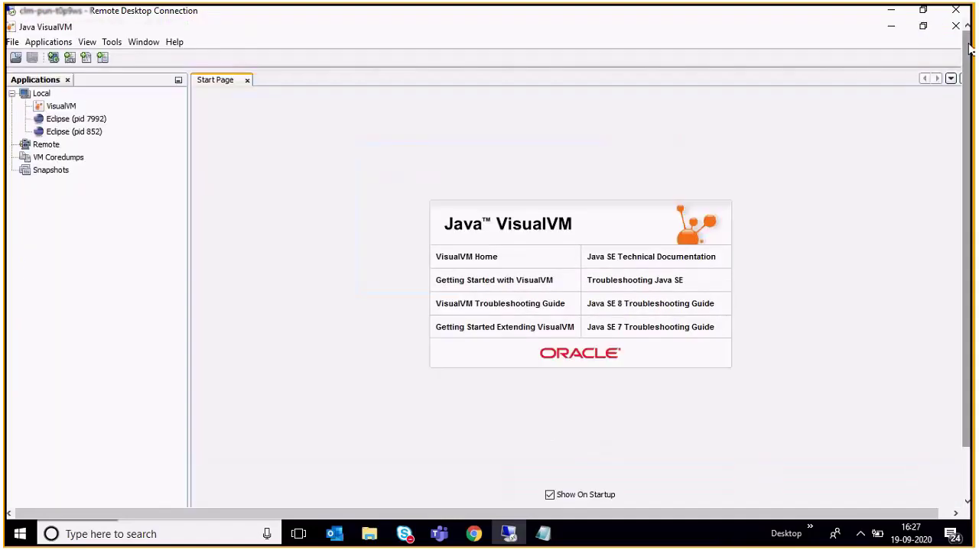
click(12, 42)
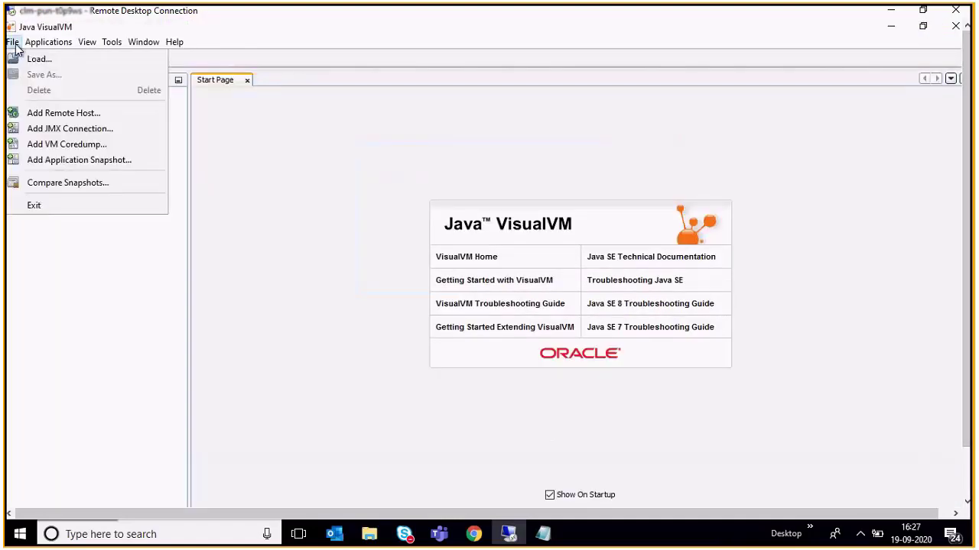
mouse_move(48, 42)
mouse_move(11, 42)
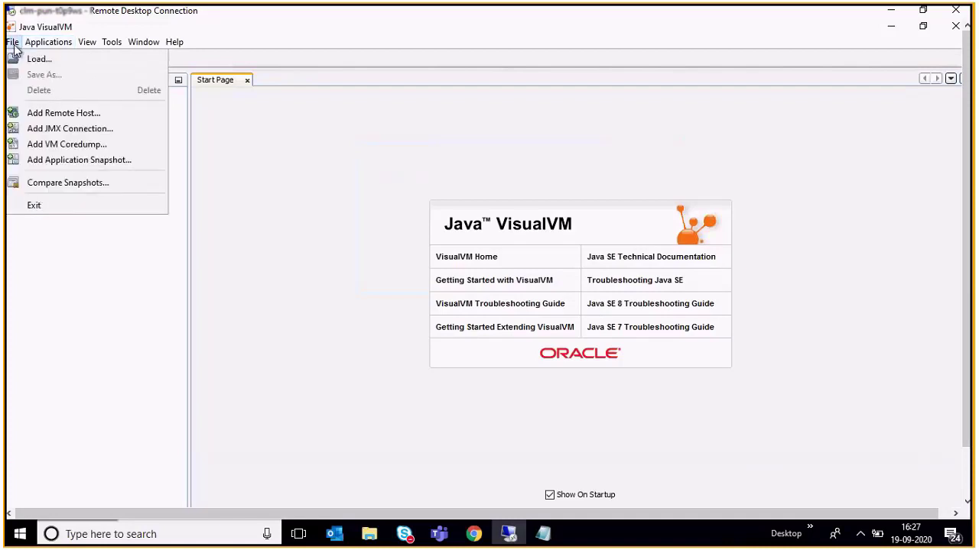
click(45, 130)
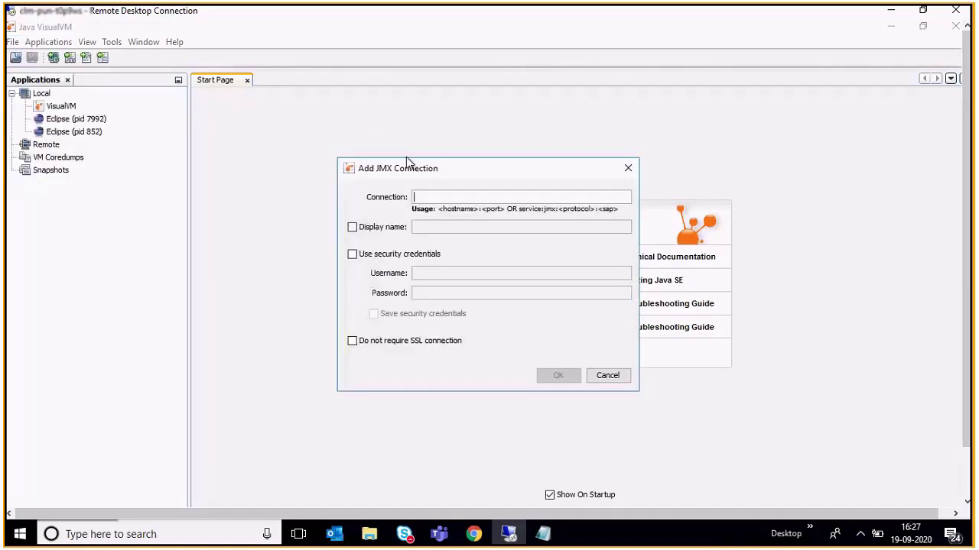
text(service:jmx:rmi:///jndi/rmi://clm-pun-t0p9ws:61500/ARServer)
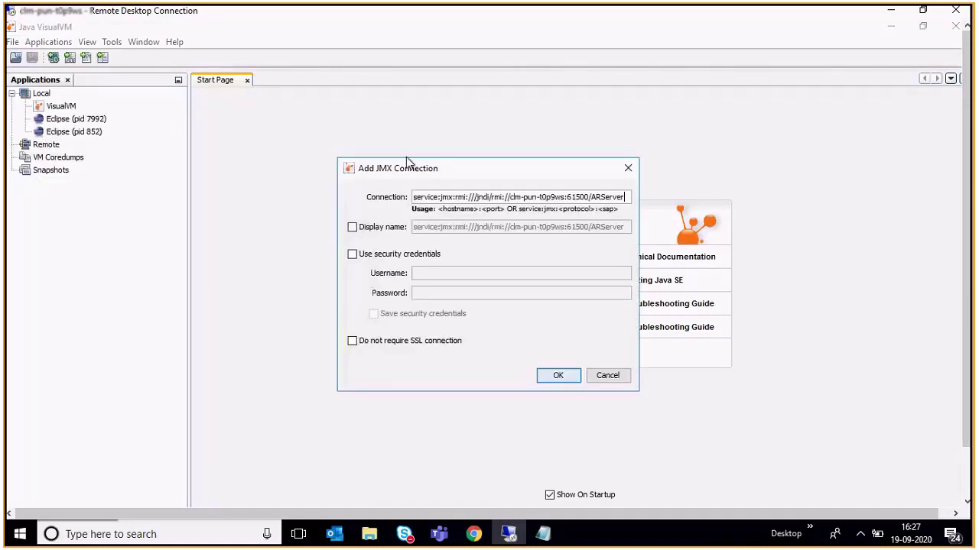
Add the JMX connection using security credentials with username Demo and without requiring an SSL connection.
click(366, 256)
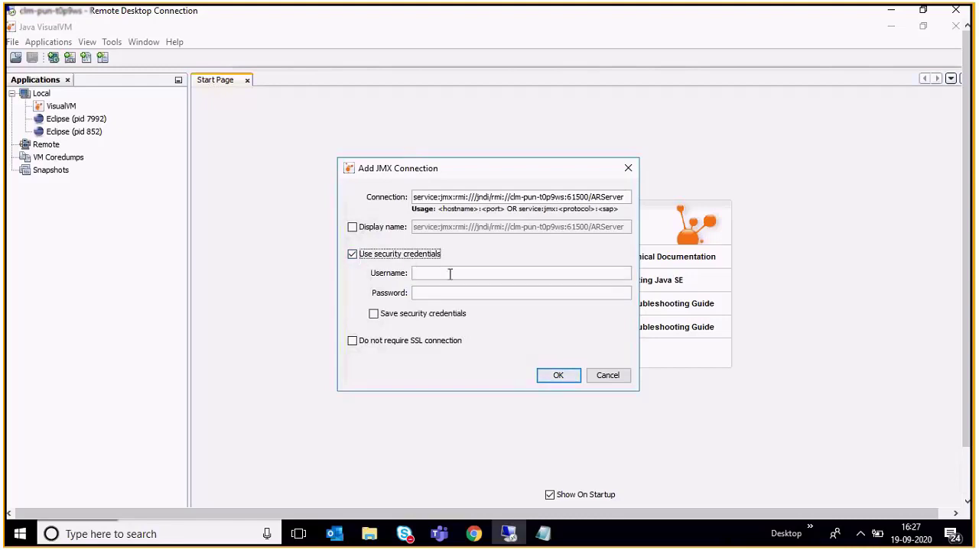
click(450, 274)
text(Demo)
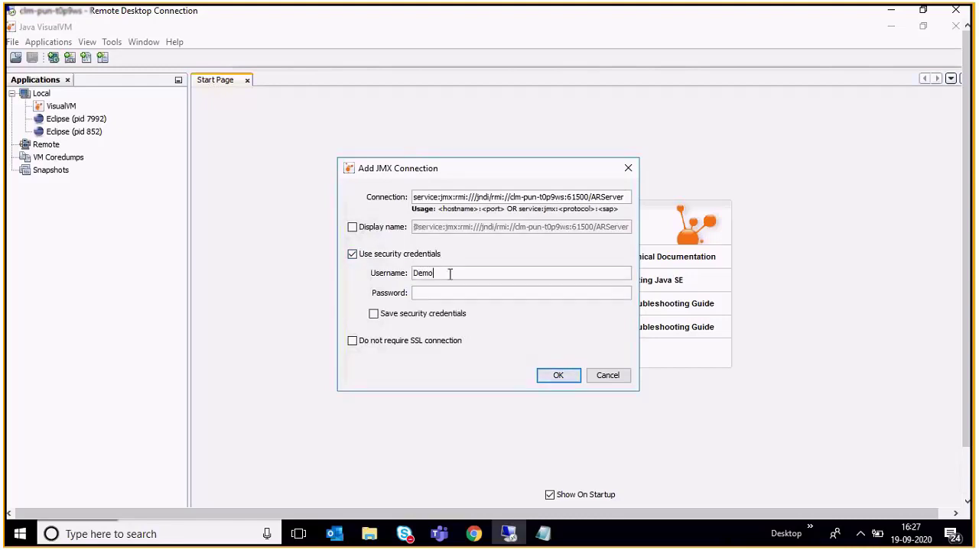
click(351, 342)
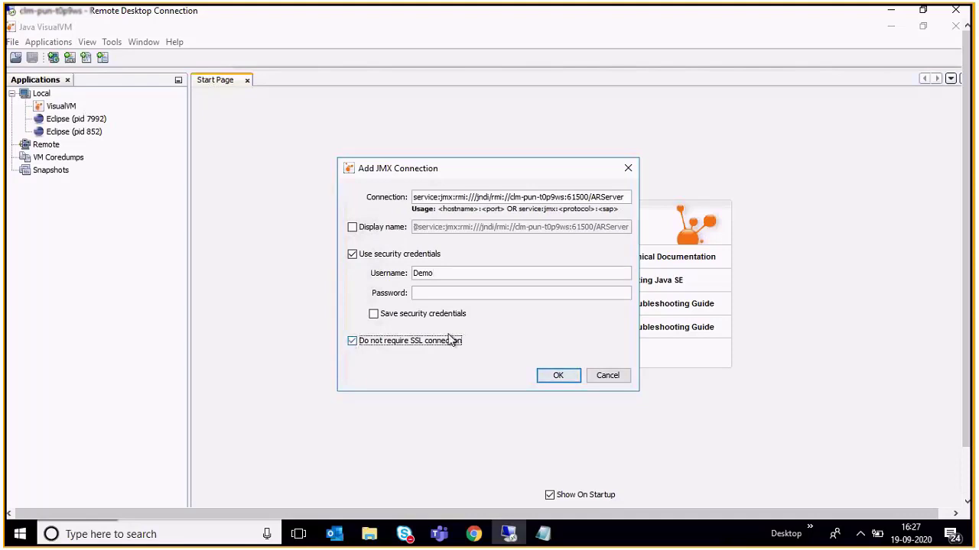
click(557, 376)
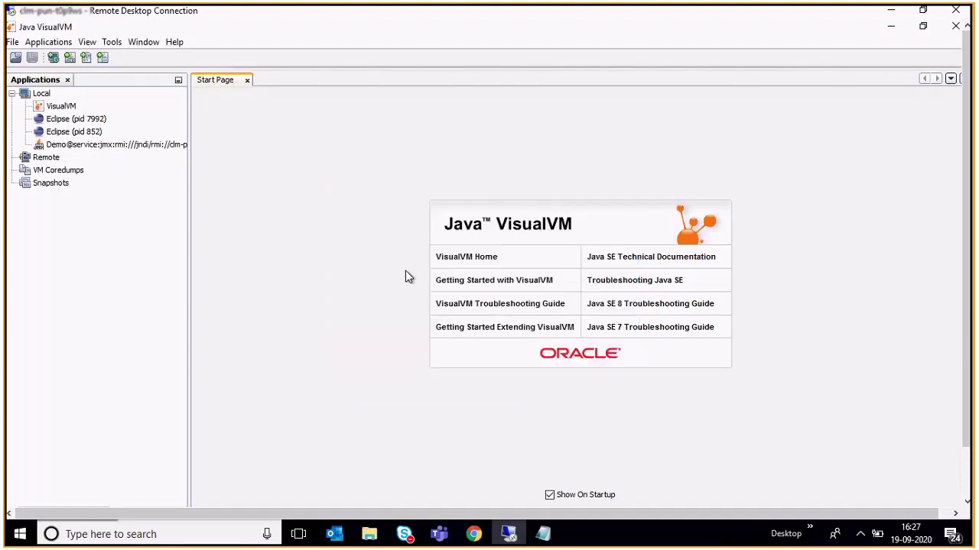
Open the ARServer JMX connection and review its Monitor, Threads and Sampler views, including where heap and thread dumps are taken.
click(122, 149)
double_click(123, 150)
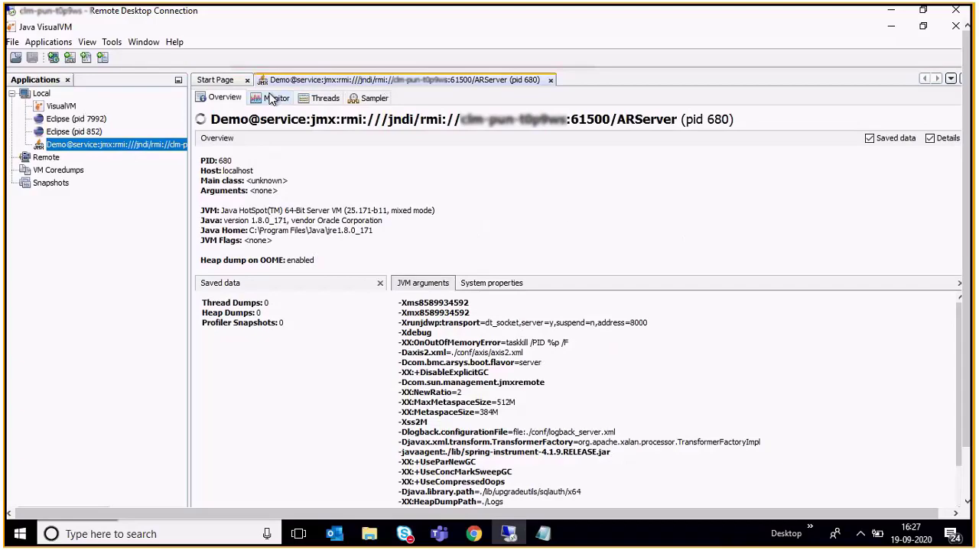
click(272, 99)
click(324, 99)
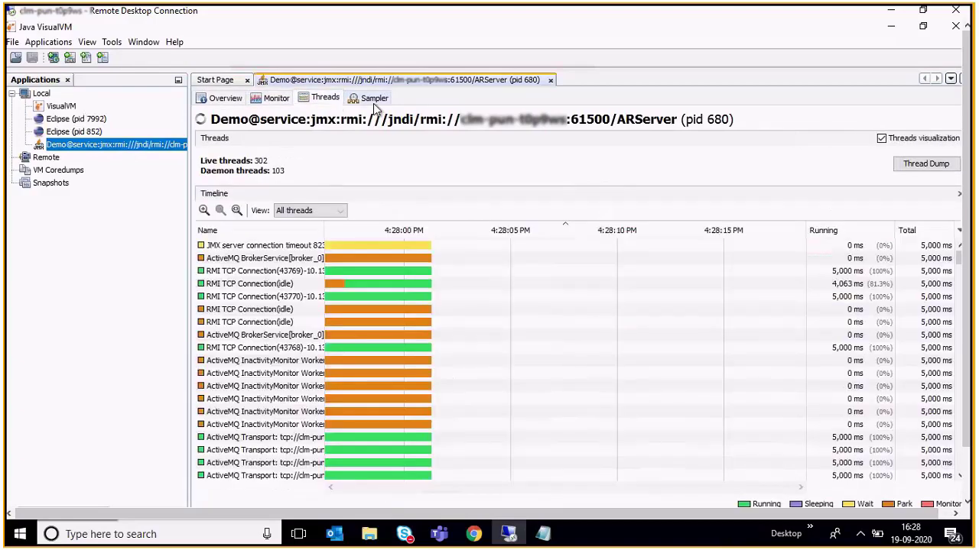
click(374, 99)
click(276, 102)
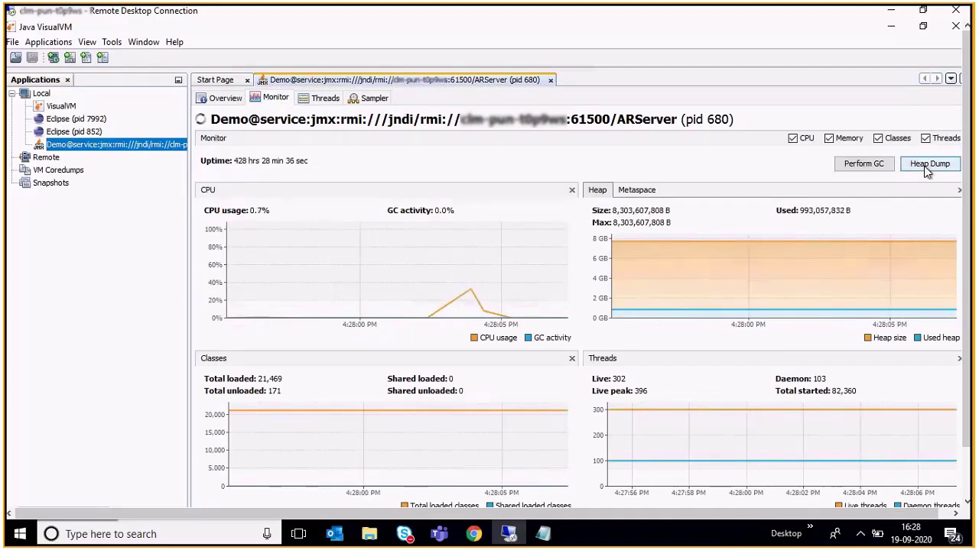
click(321, 99)
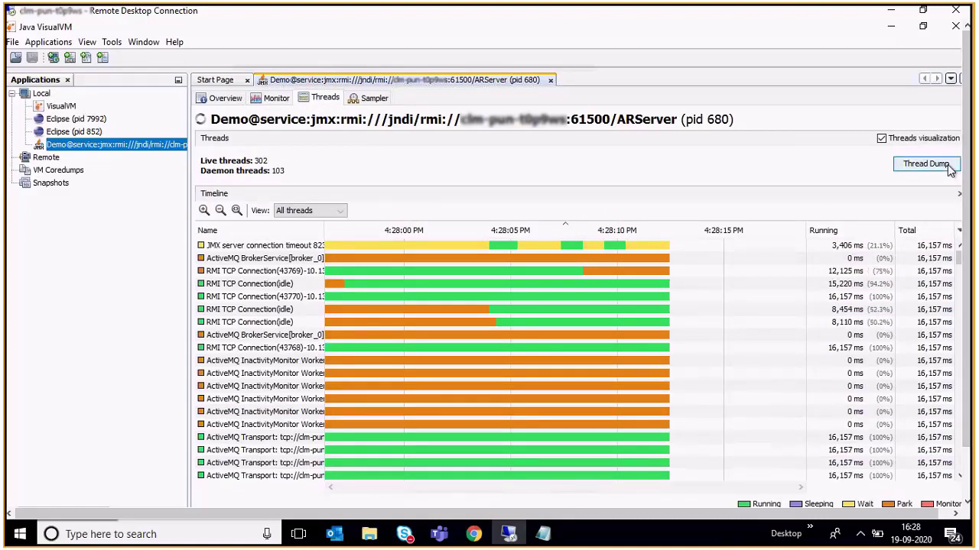
Take a thread dump and a heap dump of the ARServer application from its entry in the applications tree.
right_click(84, 151)
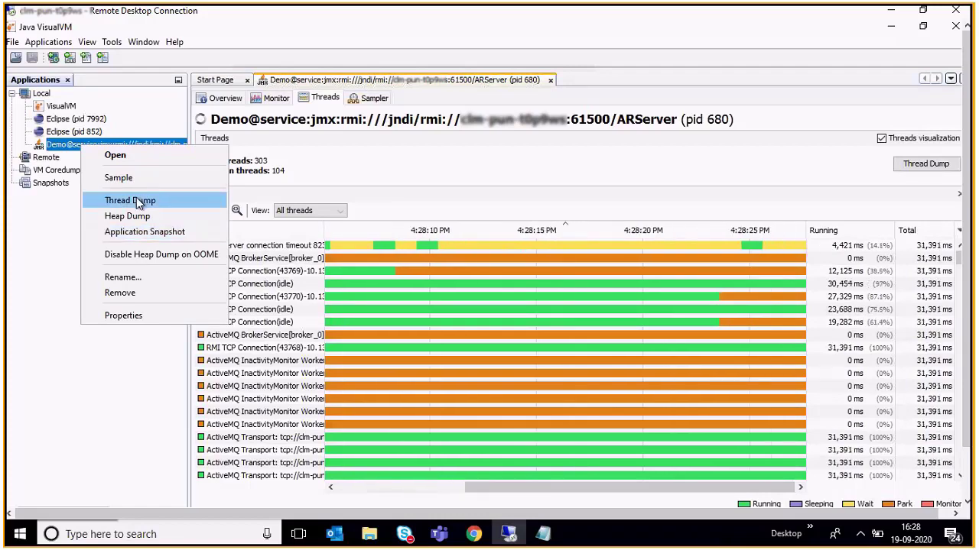
click(138, 200)
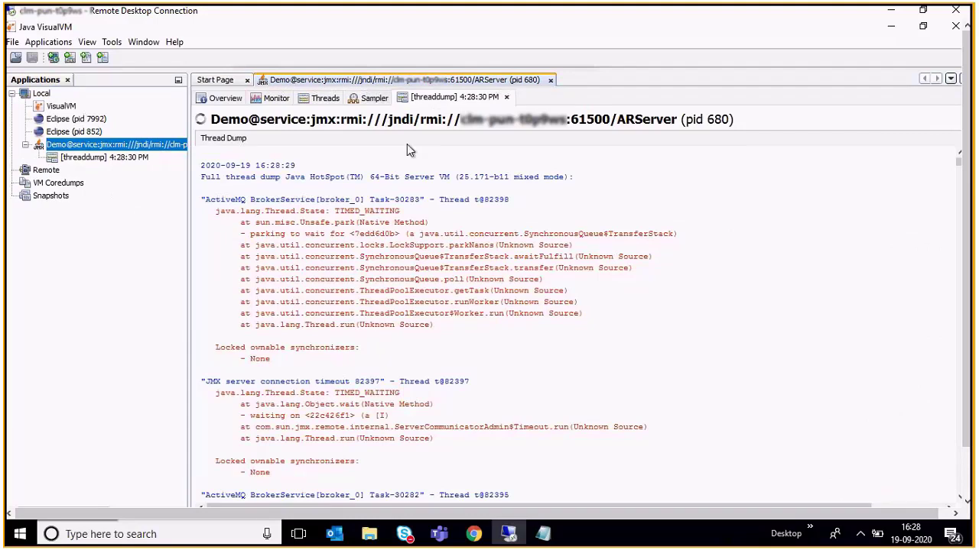
right_click(92, 144)
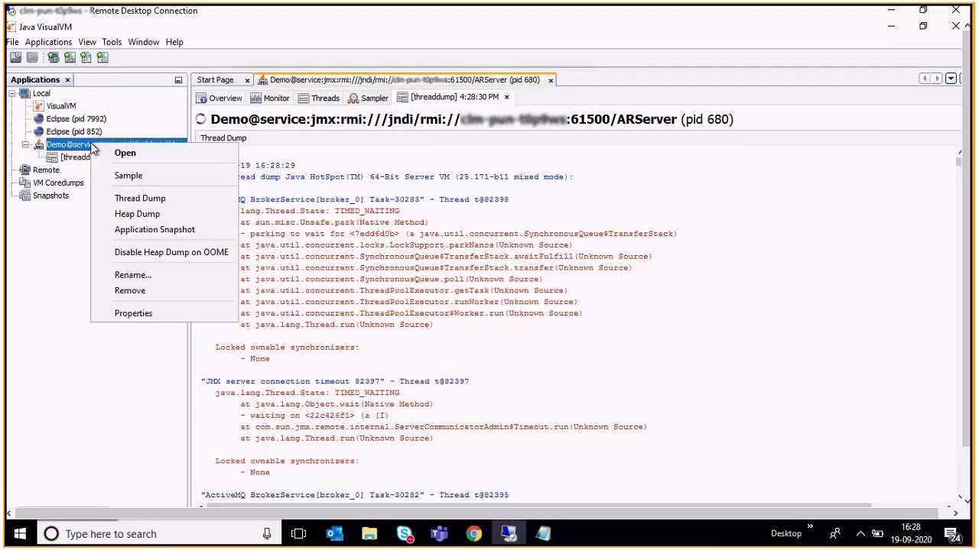
click(142, 215)
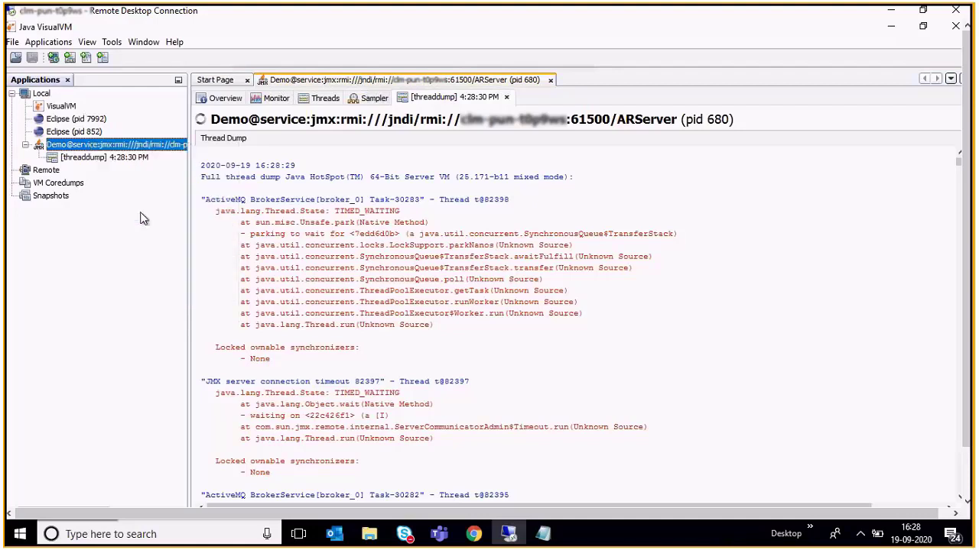
Take an application snapshot of the ARServer application and expand its tree node to list the saved dumps.
right_click(117, 148)
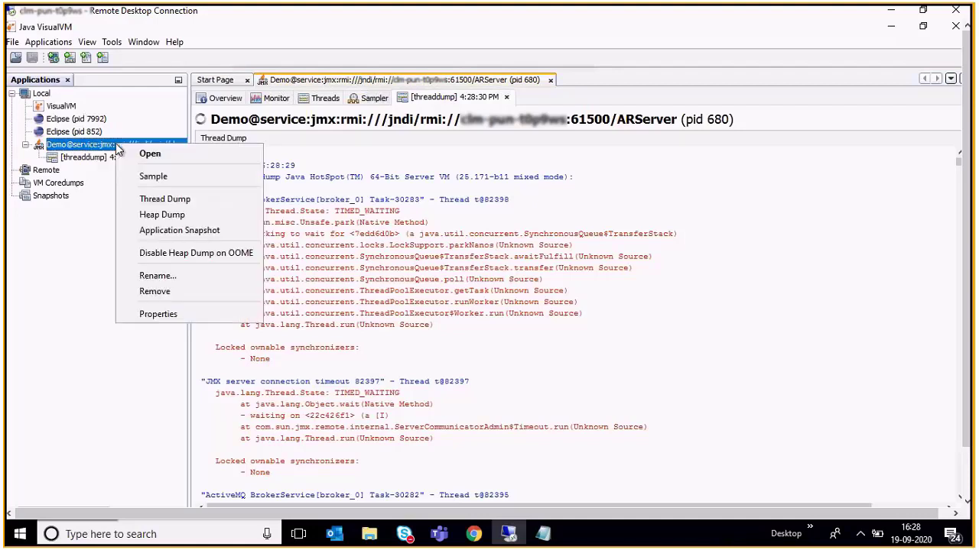
click(166, 228)
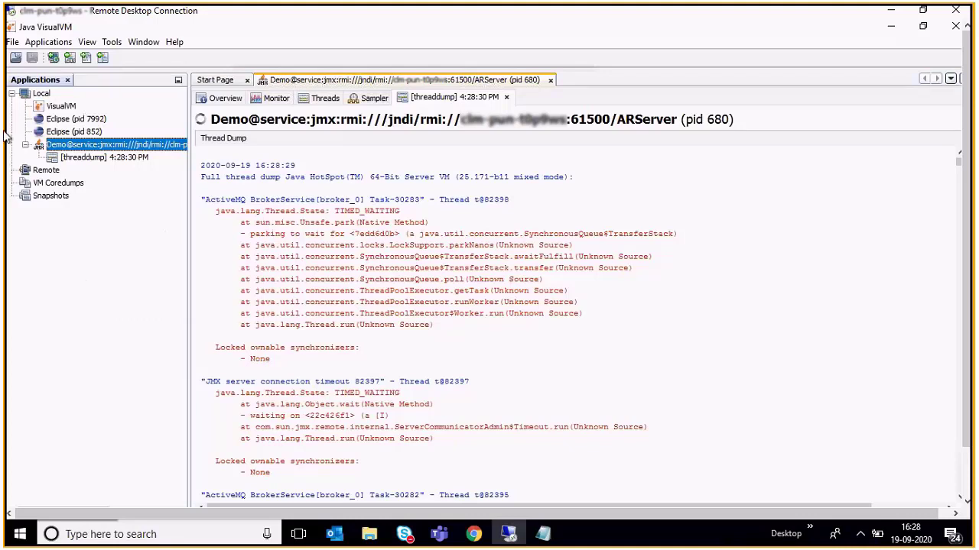
click(26, 145)
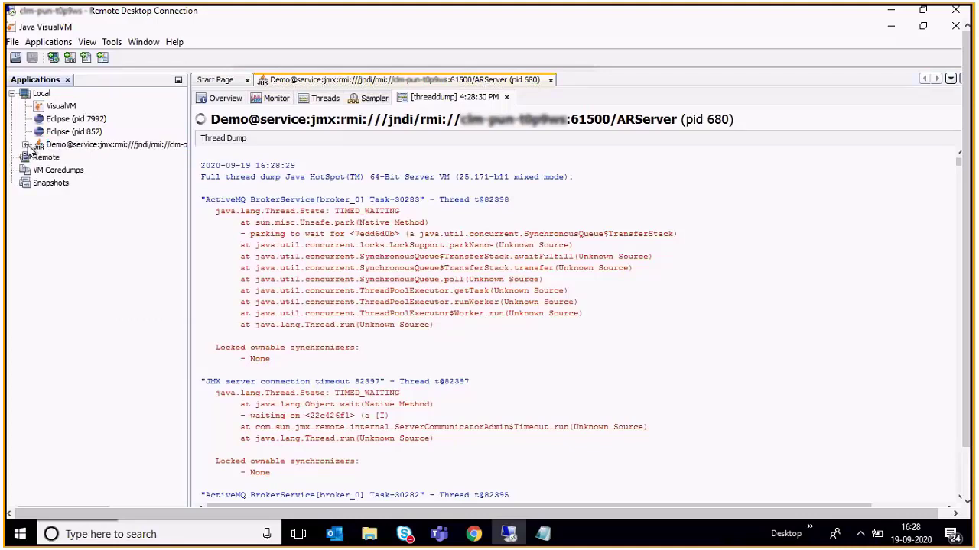
click(25, 145)
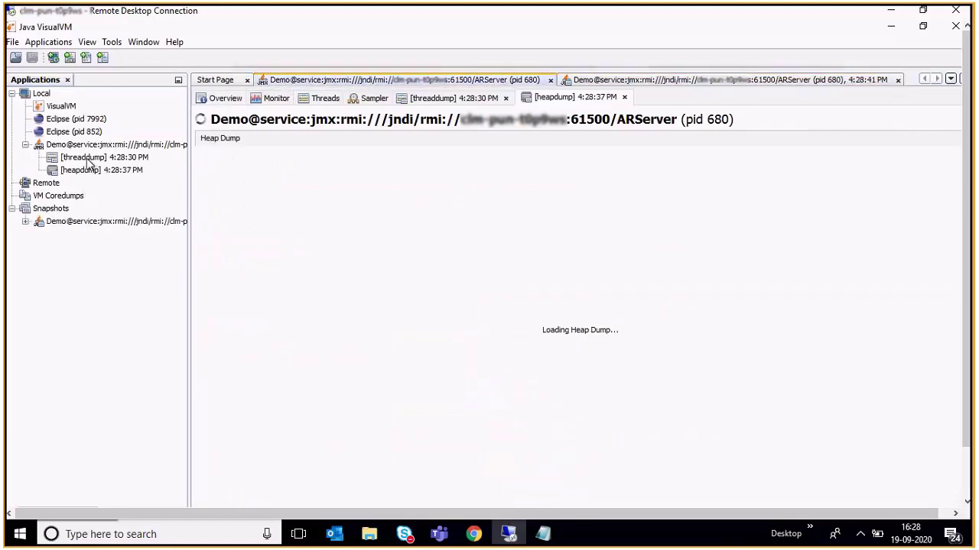
Inspect the thread dump and heap dump entries under the ARServer application and the saved entry under Snapshots.
click(87, 159)
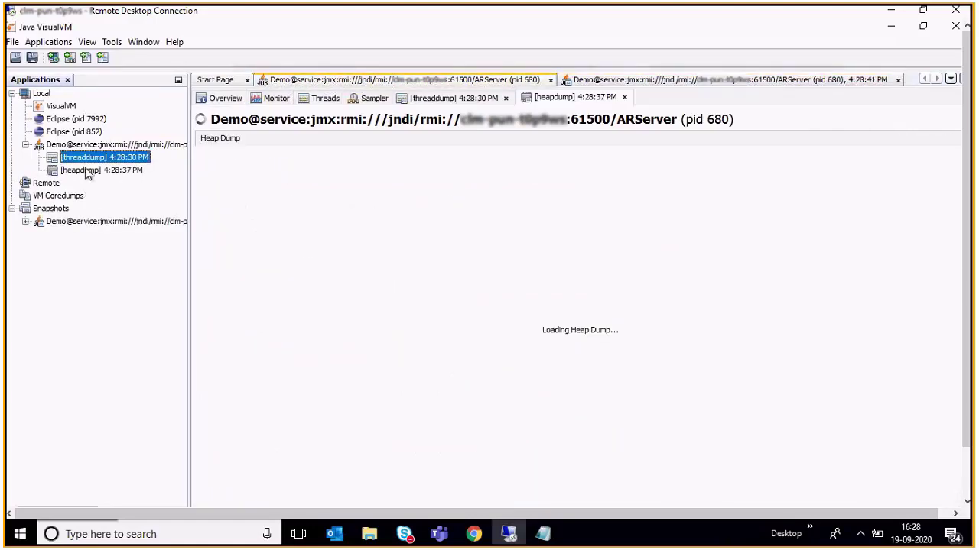
click(87, 172)
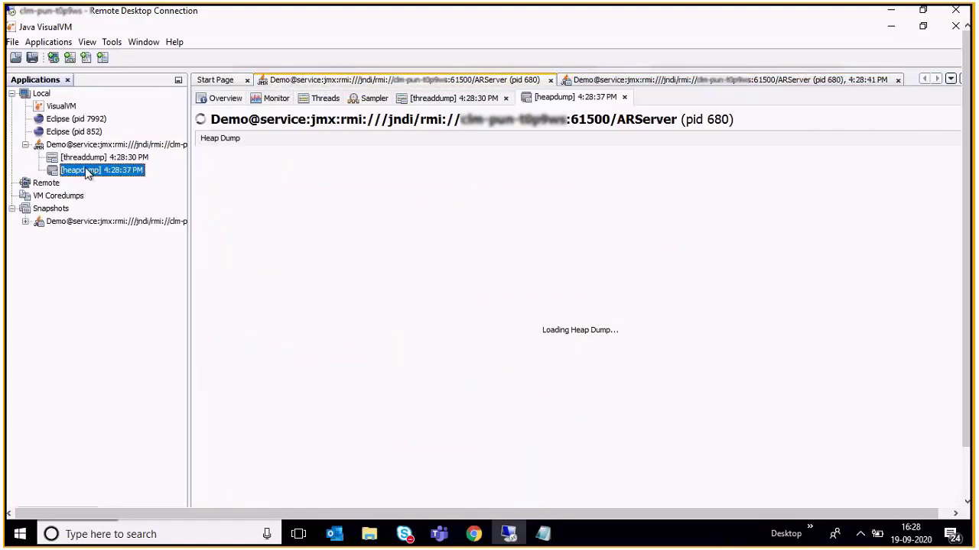
click(48, 209)
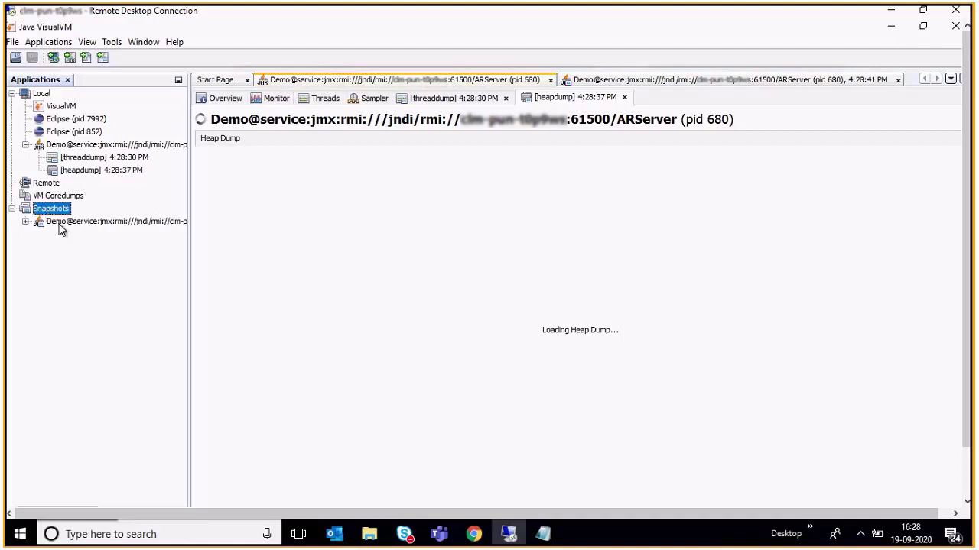
click(60, 223)
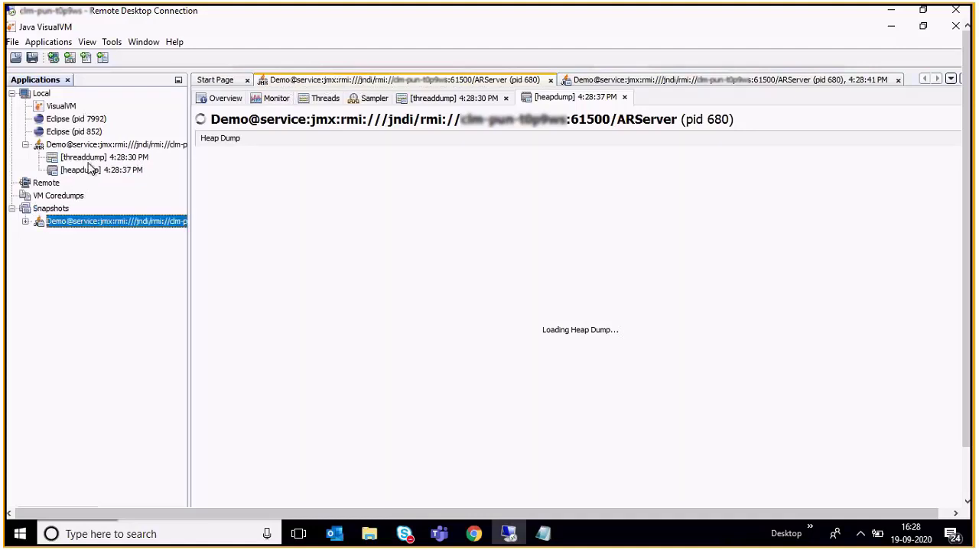
click(90, 157)
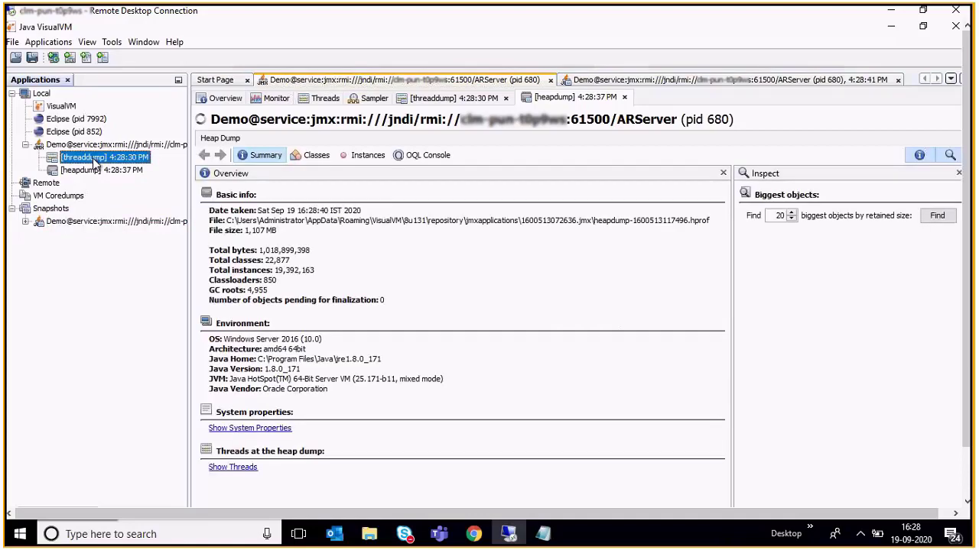
Take another thread dump from the ARServer Threads view and another heap dump from its Monitor view.
click(327, 99)
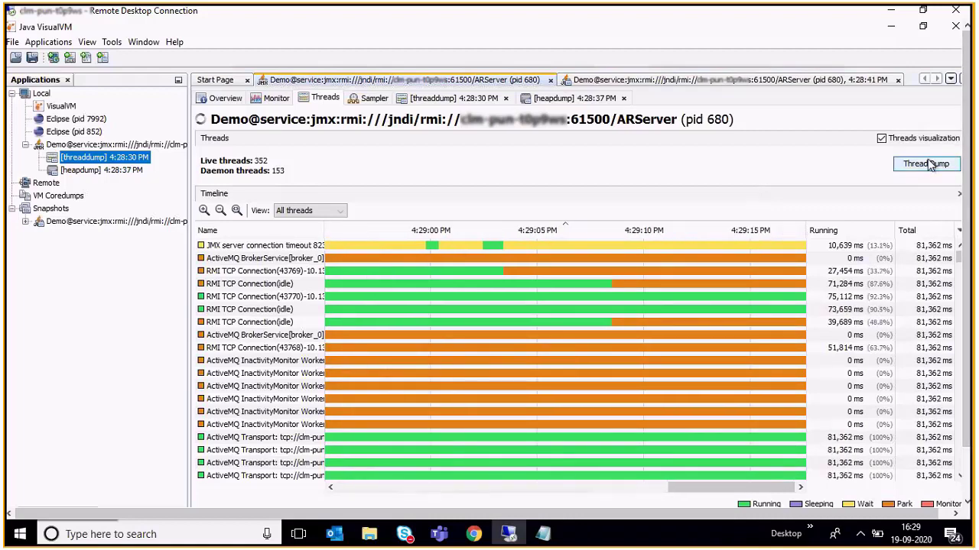
click(928, 164)
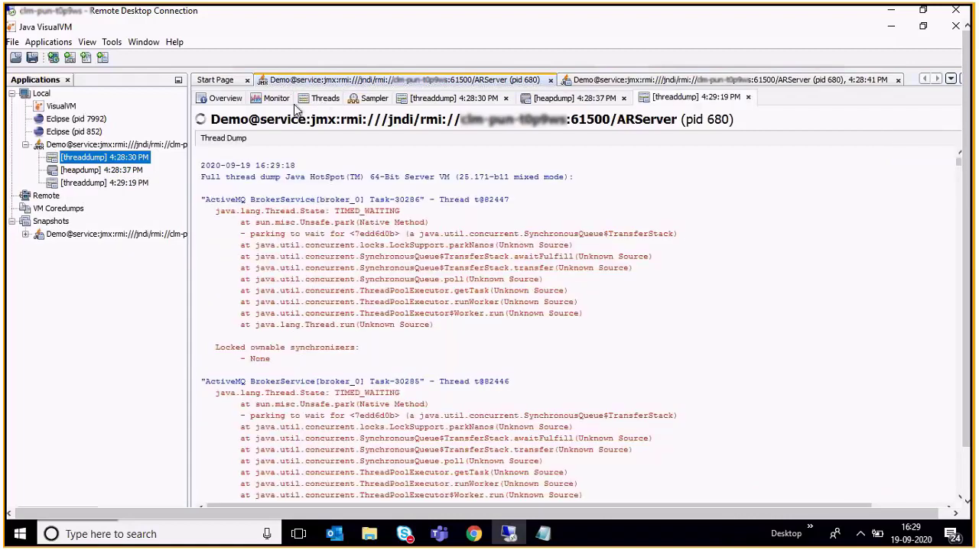
click(275, 98)
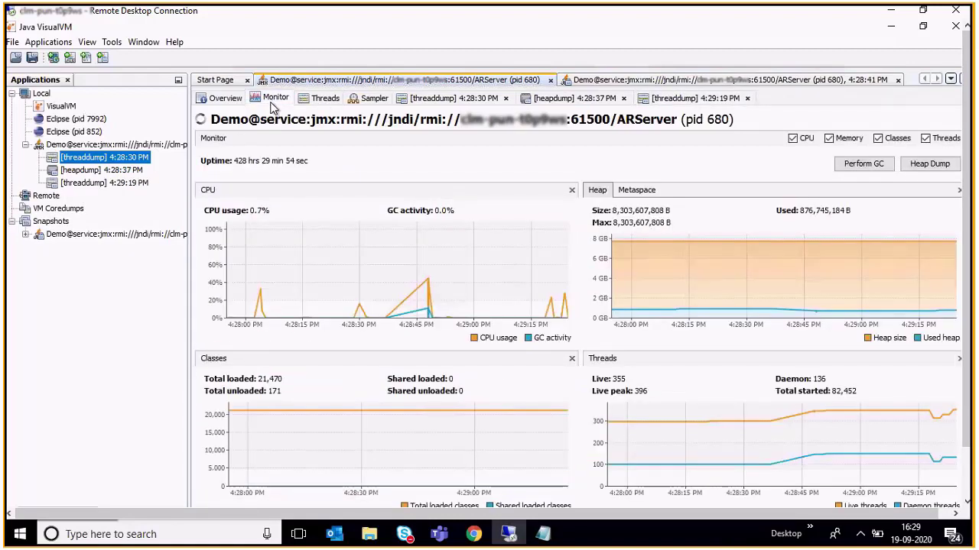
click(934, 162)
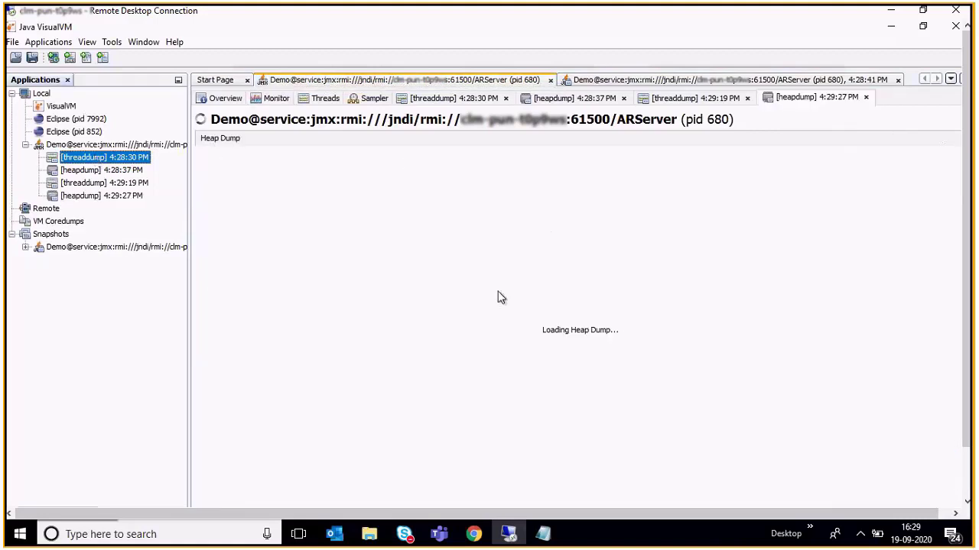
Close the four open thread dump and heap dump views of the ARServer application.
click(866, 97)
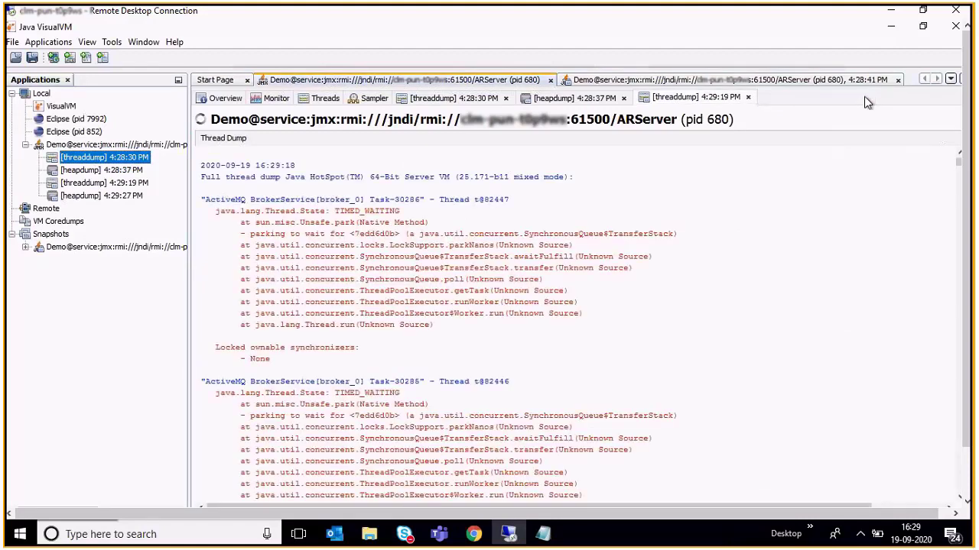
click(748, 98)
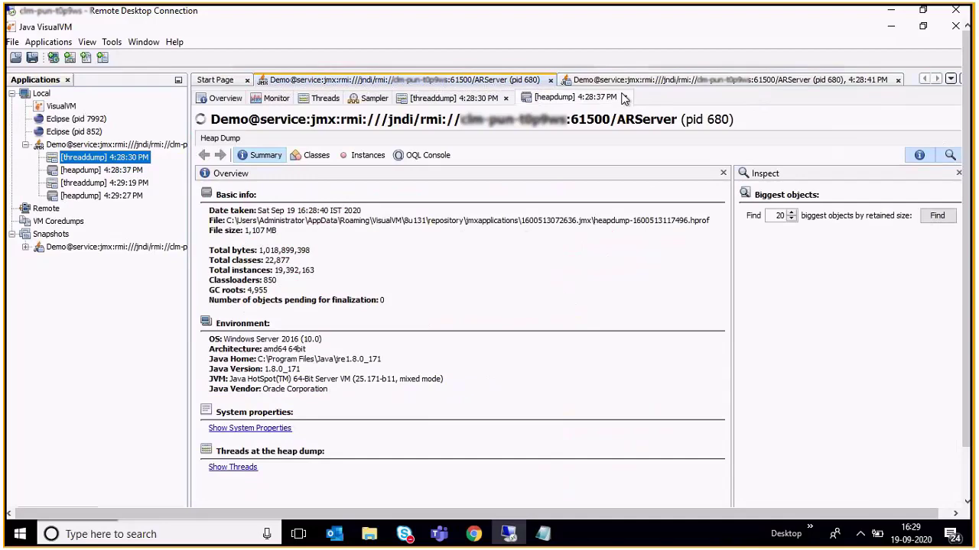
click(623, 97)
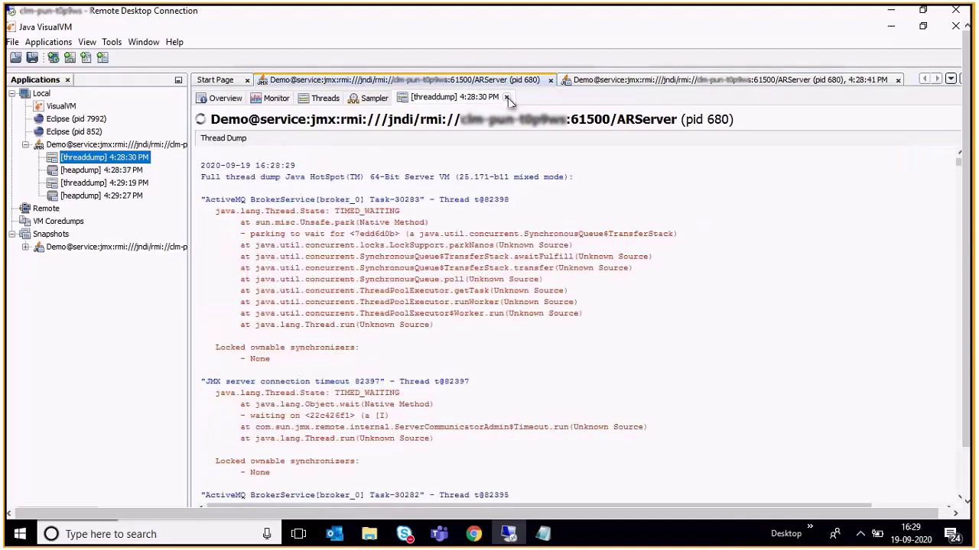
click(506, 98)
Take a new thread dump of the ARServer application from its entry in the applications tree.
click(106, 146)
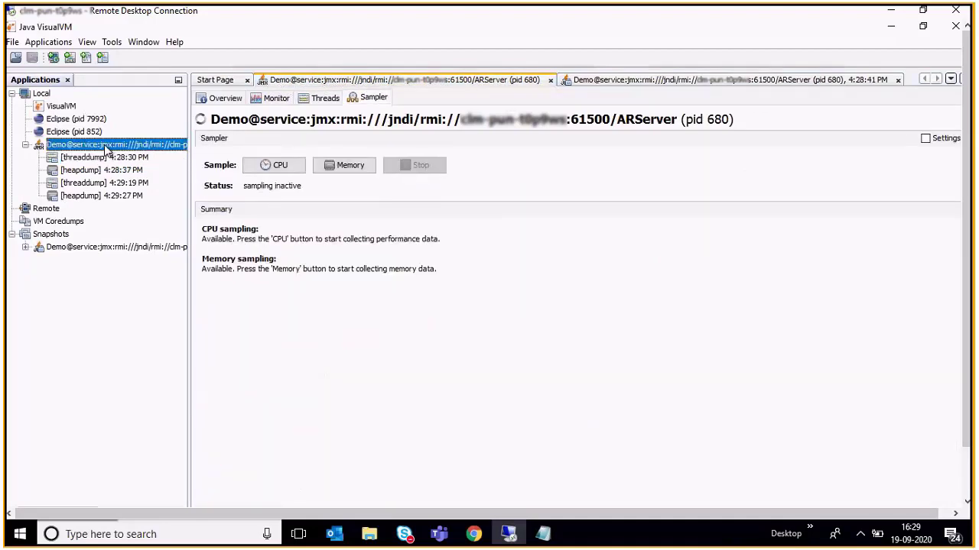
right_click(107, 150)
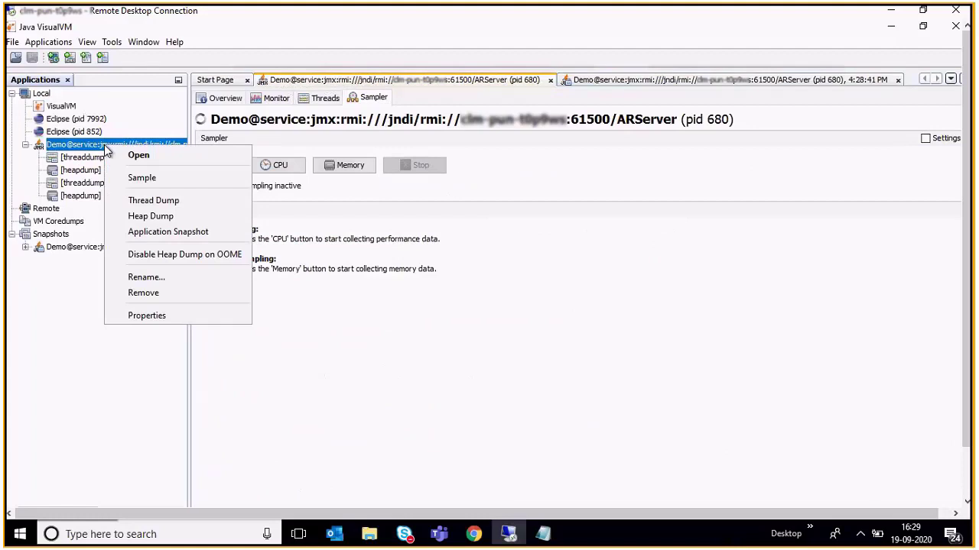
click(144, 201)
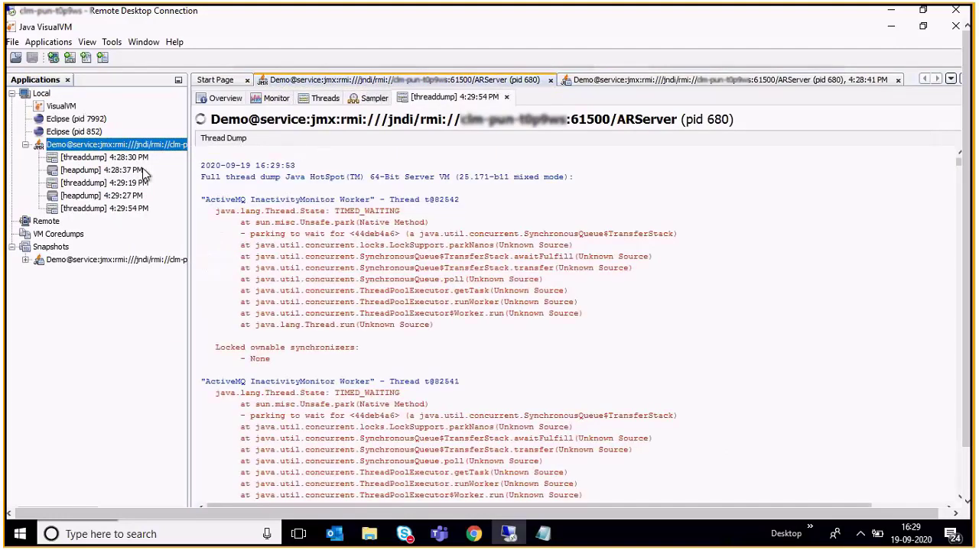
Save the 4:28:30 PM thread dump and the 4:28:37 PM heap dump to the Documents folder under their suggested file names.
click(105, 159)
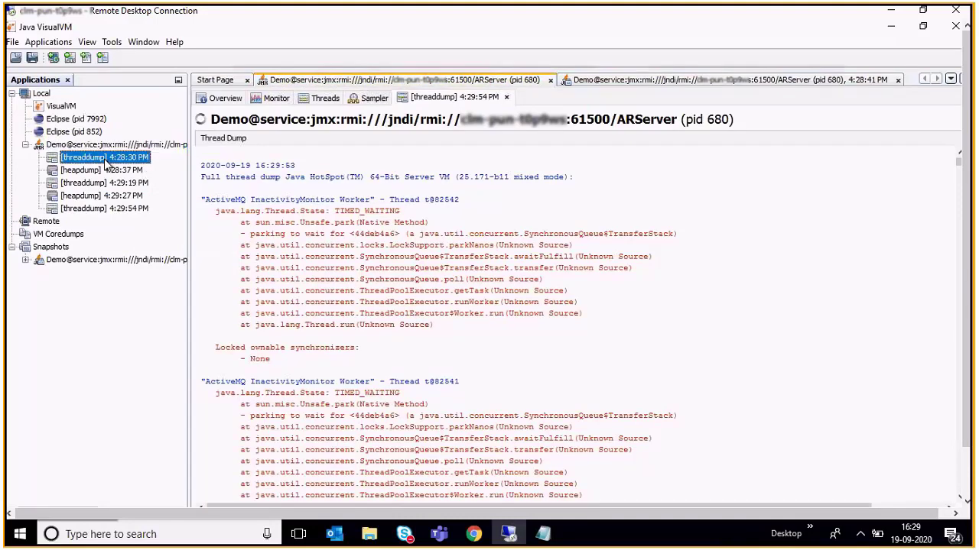
right_click(106, 166)
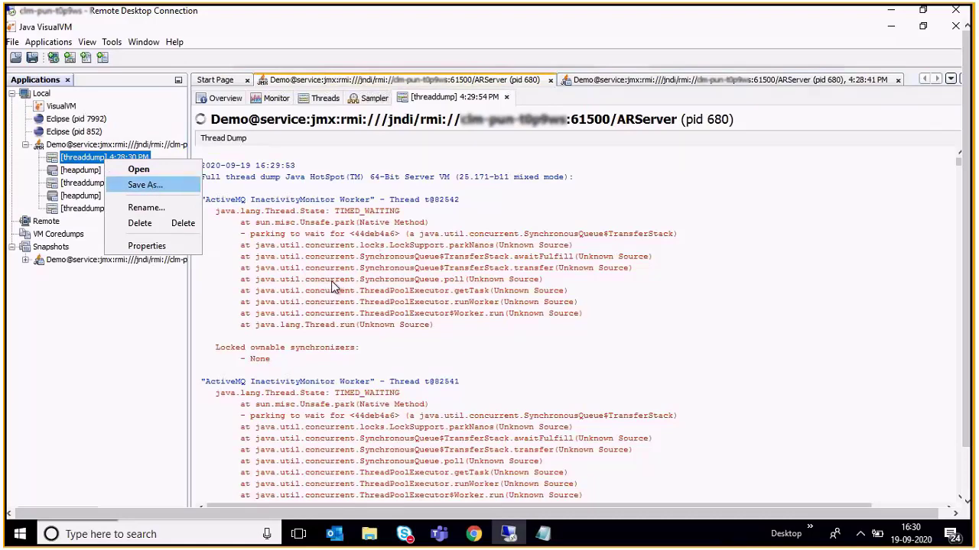
key(Return)
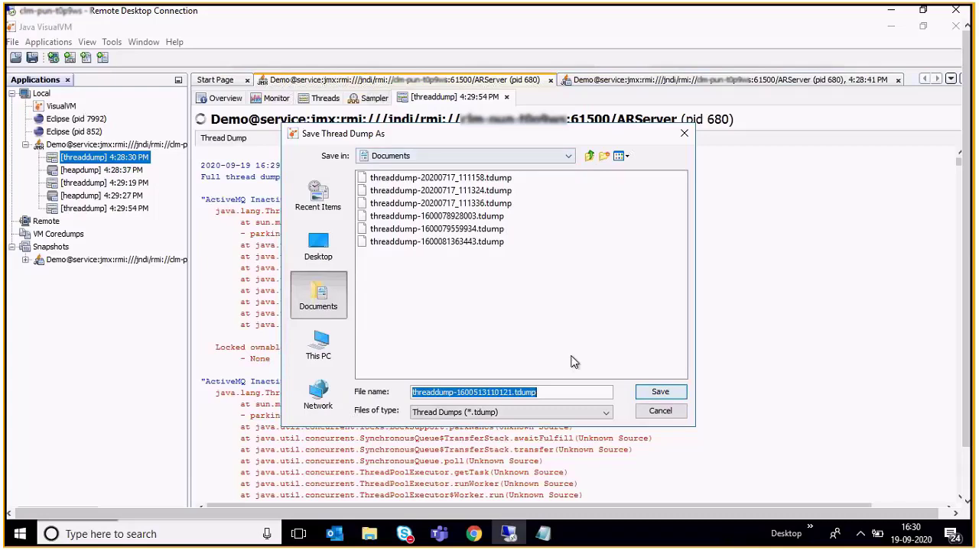
click(660, 392)
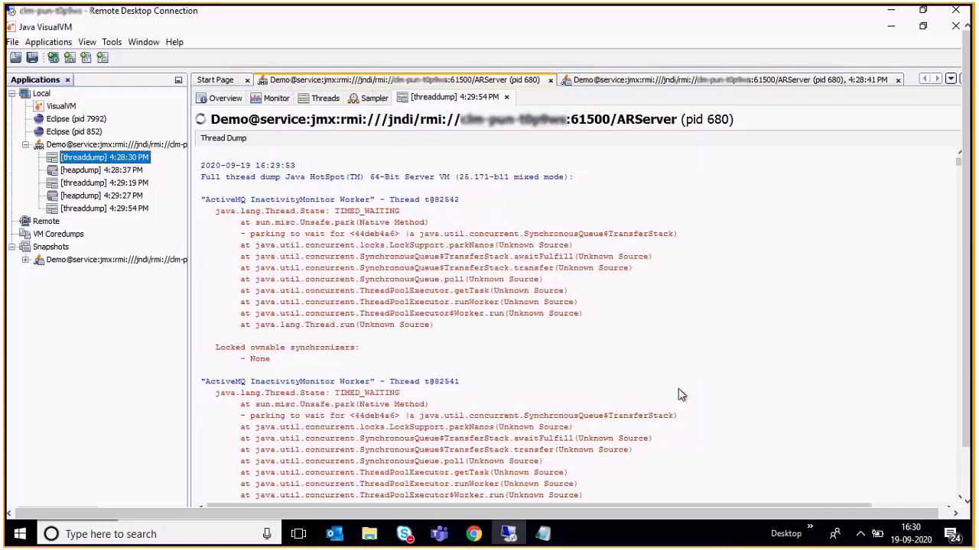
click(89, 170)
right_click(89, 172)
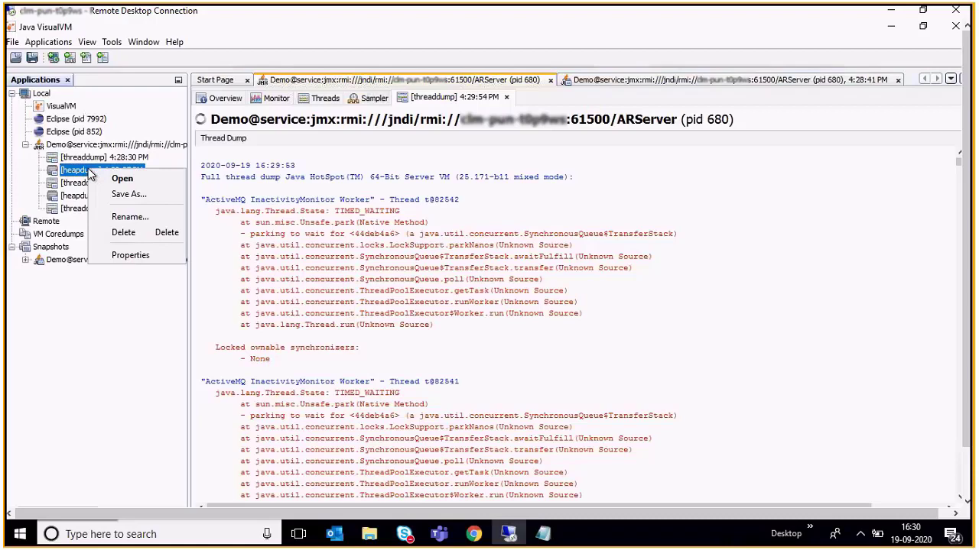
click(126, 198)
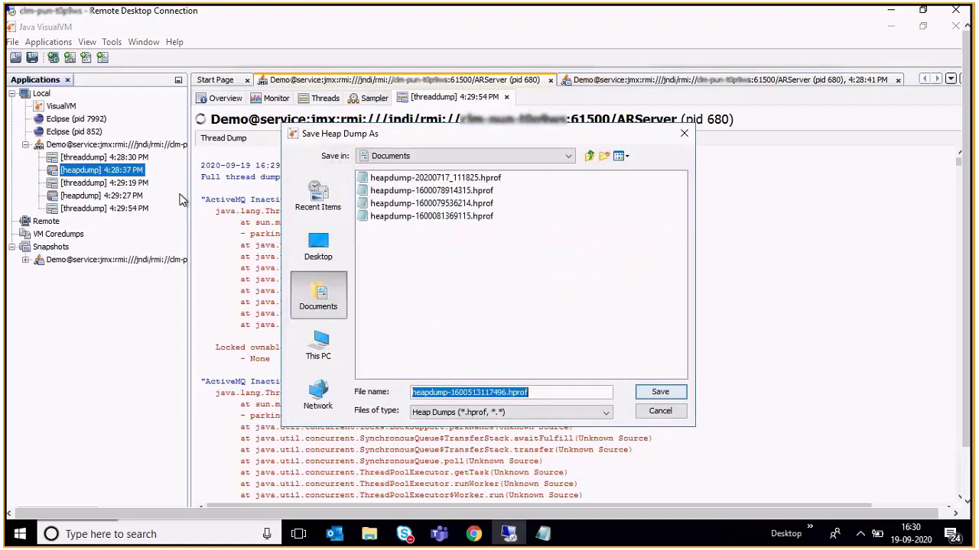
click(659, 393)
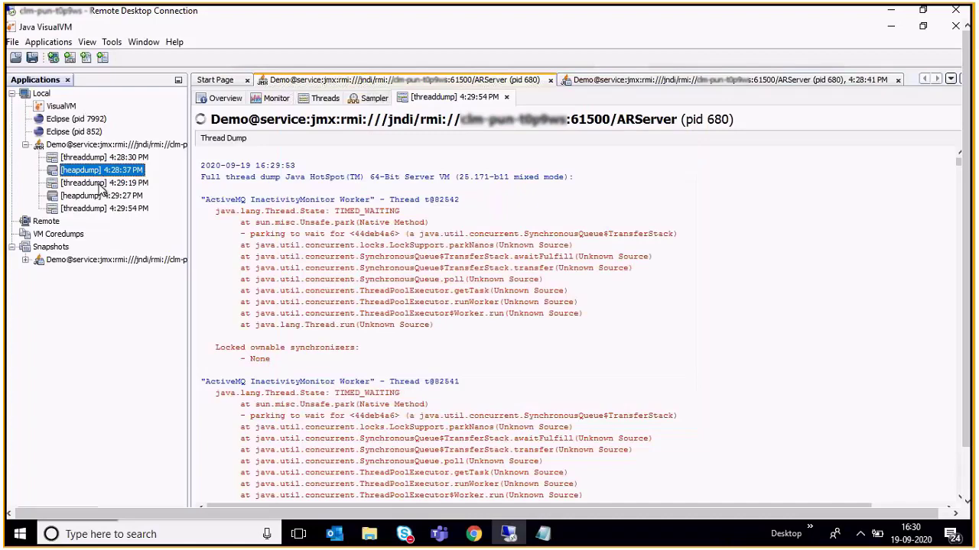
Save the 4:29:19 PM thread dump and the 4:29:27 PM heap dump to the Documents folder under their suggested file names.
right_click(100, 185)
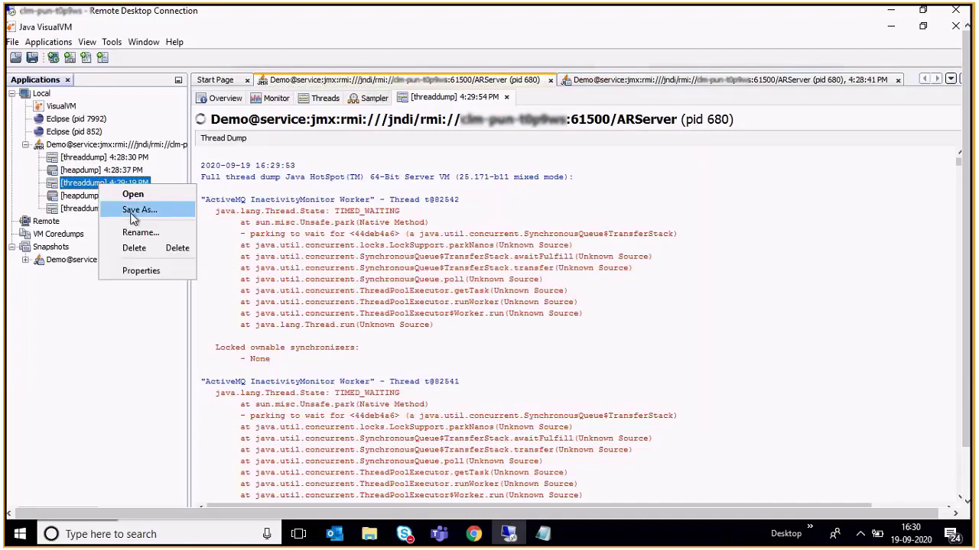
click(133, 214)
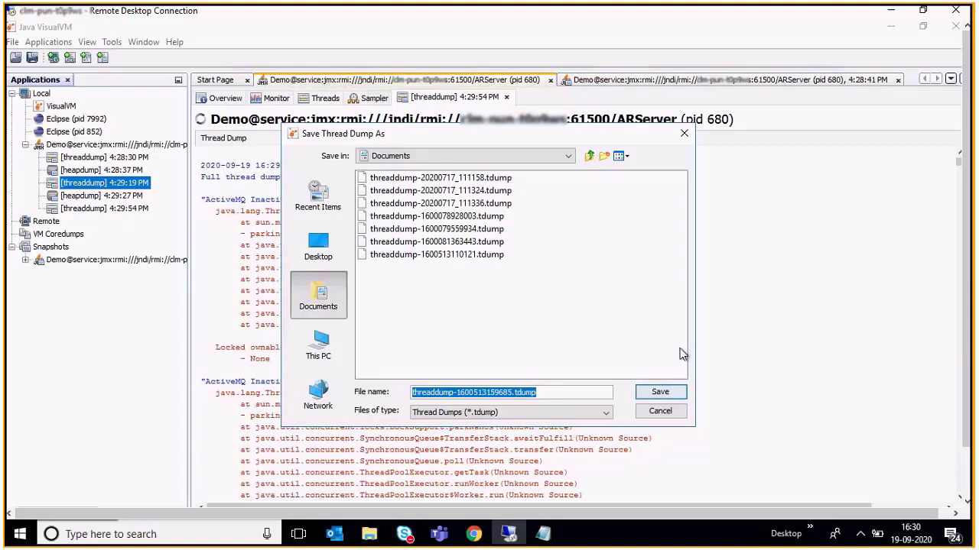
click(677, 391)
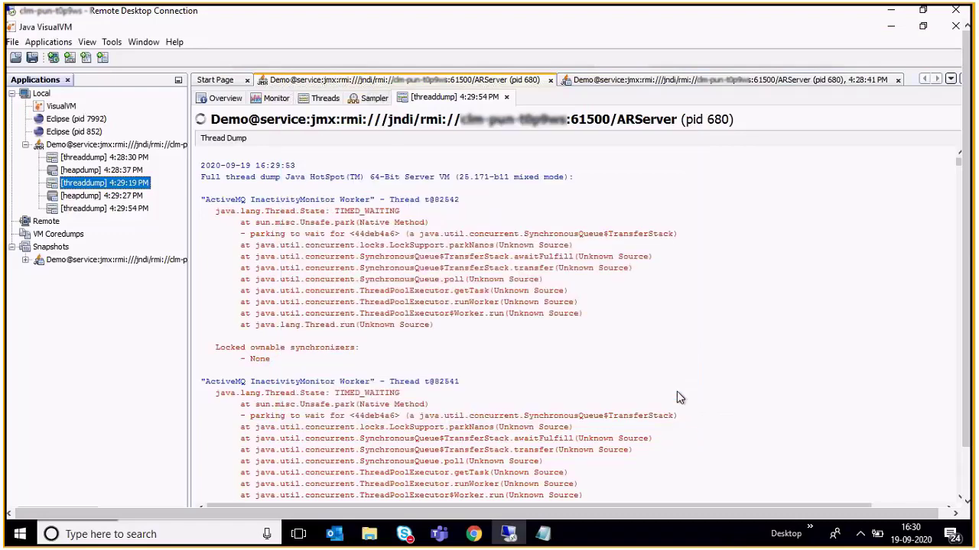
right_click(75, 197)
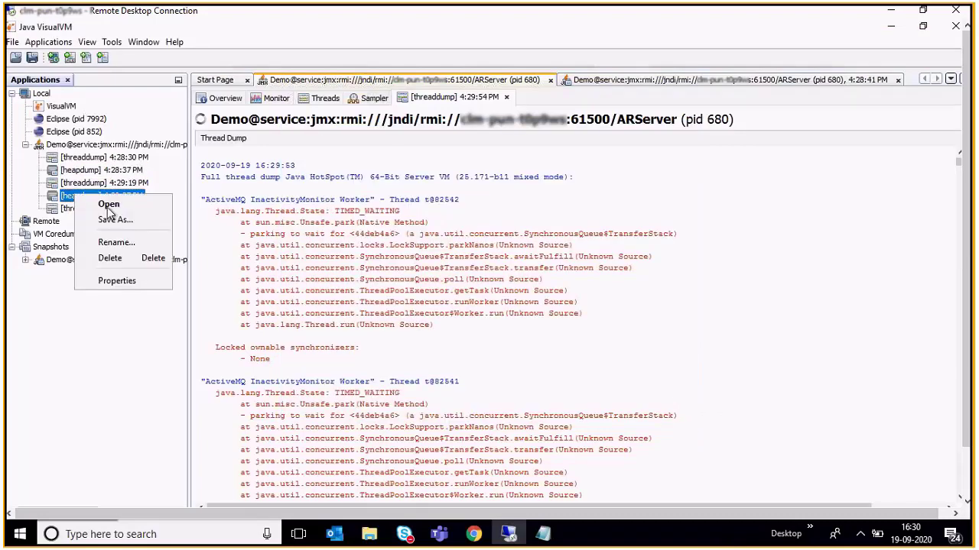
click(114, 219)
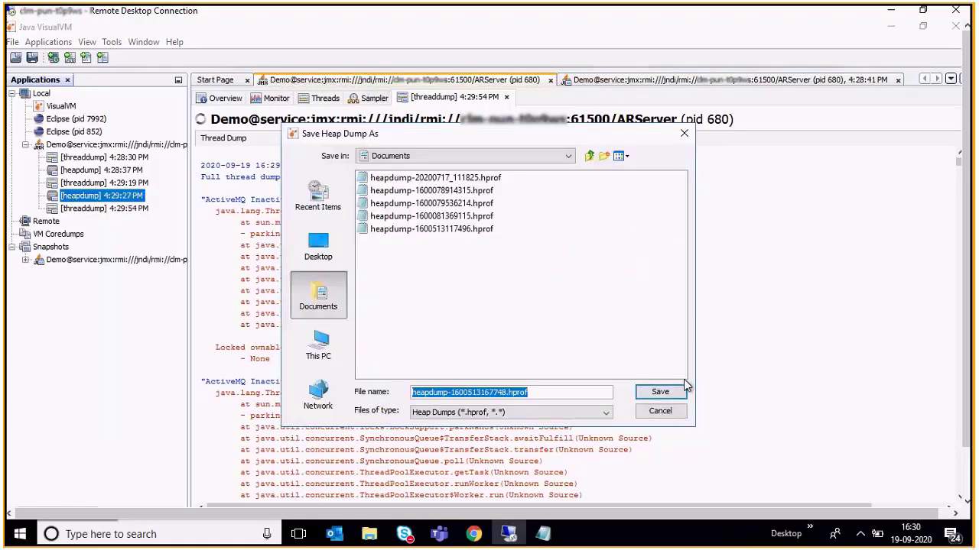
click(664, 393)
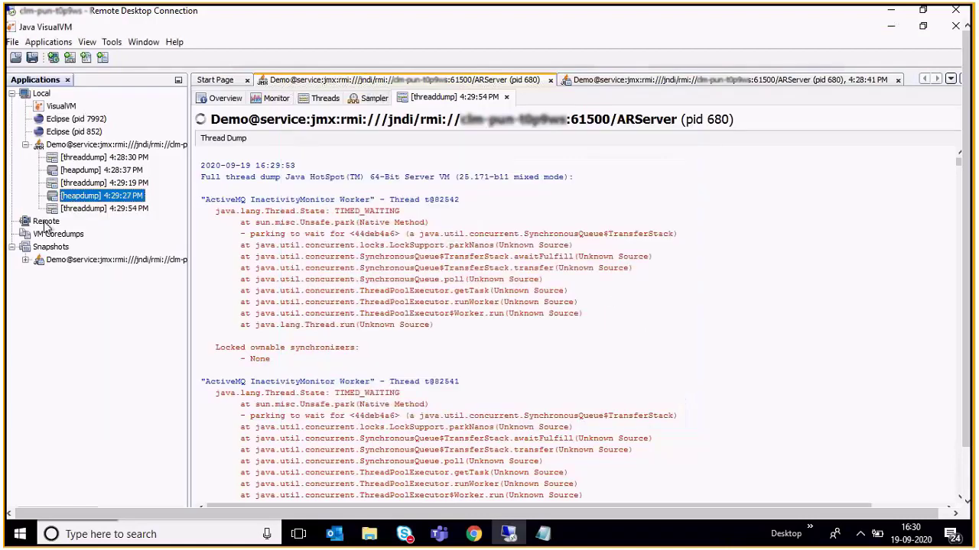
Save the ARServer application snapshot listed under Snapshots to the Documents folder as application-1600513121700.apps.
click(55, 263)
right_click(54, 263)
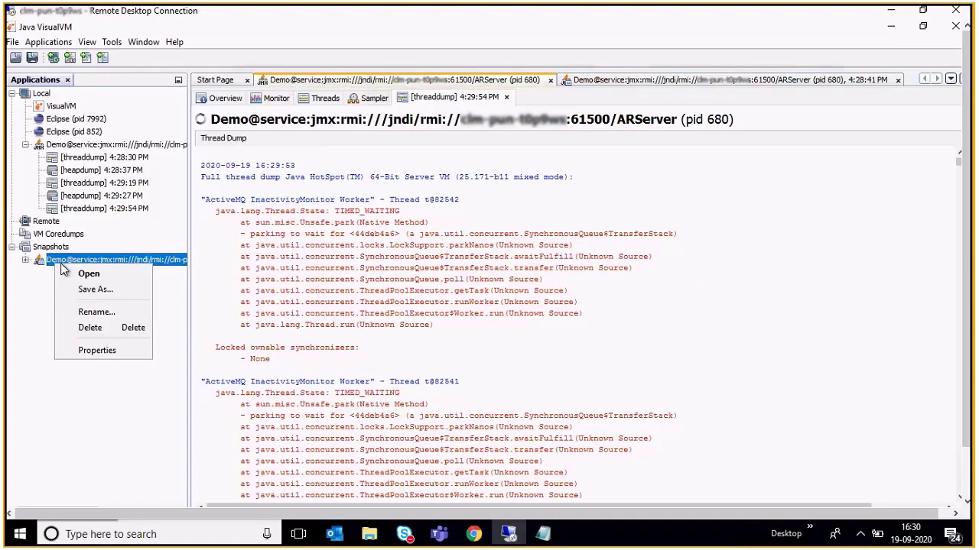
click(95, 289)
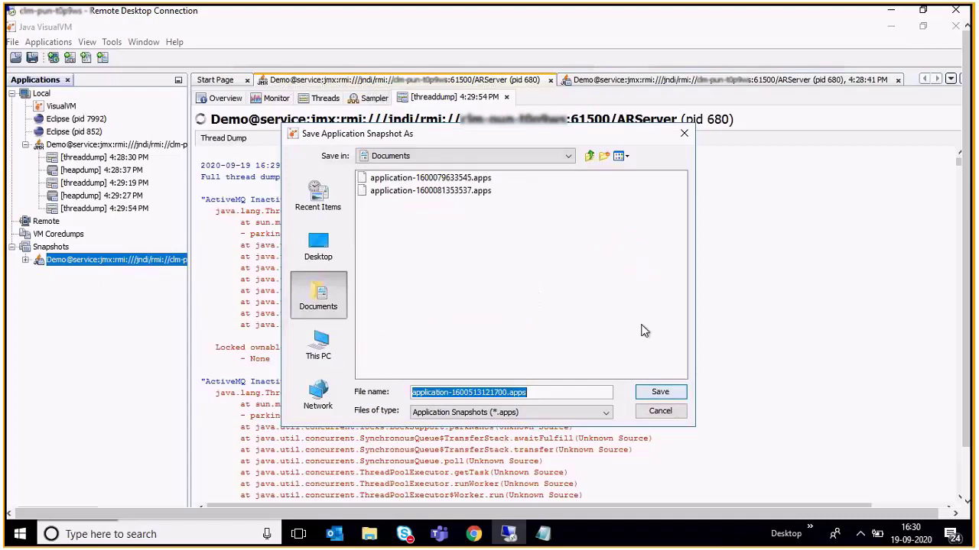
click(685, 392)
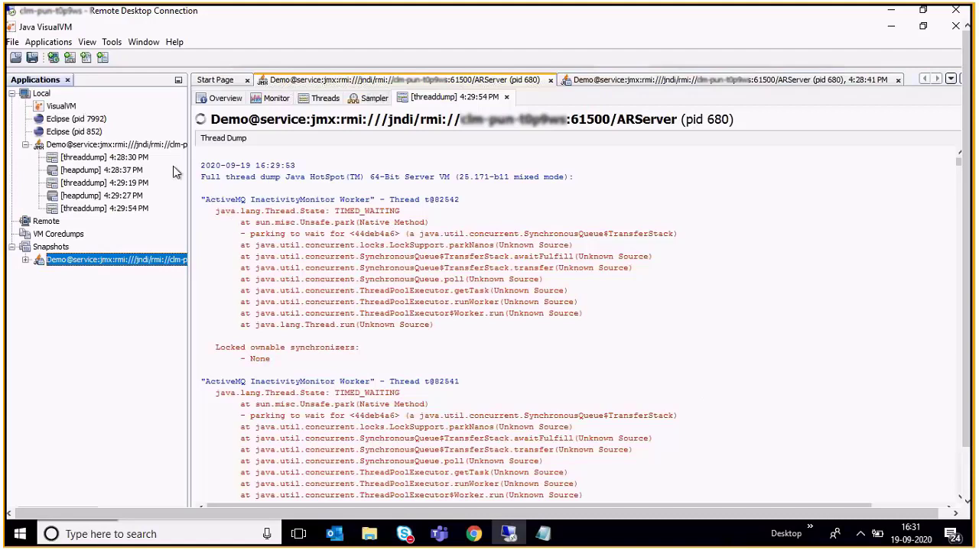
Review the polling interval and charts cache settings in the General options, and close the options without changing them.
click(116, 145)
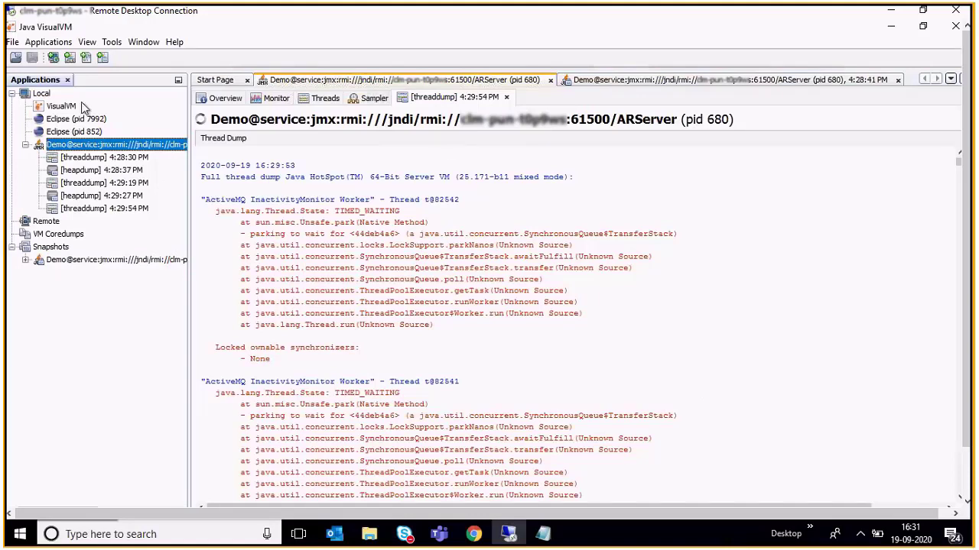
click(108, 43)
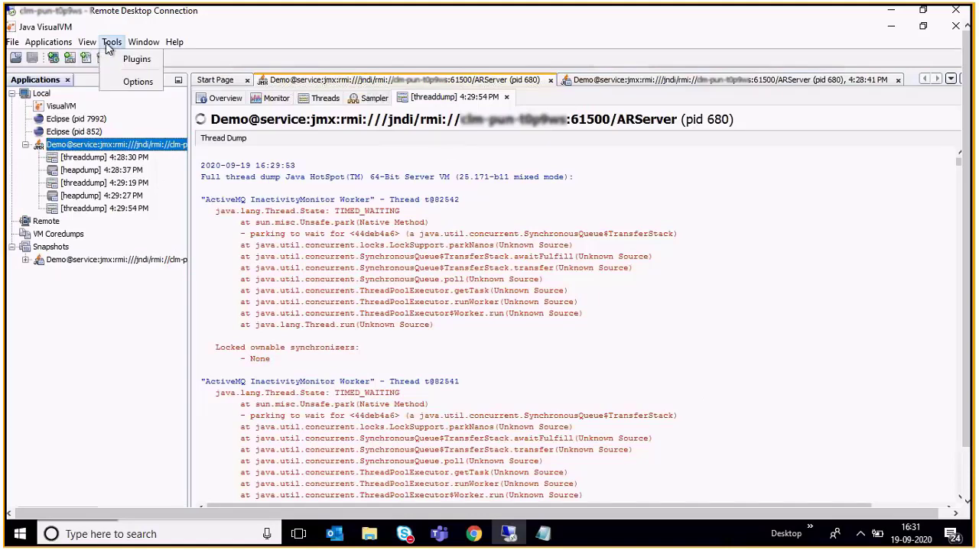
click(140, 82)
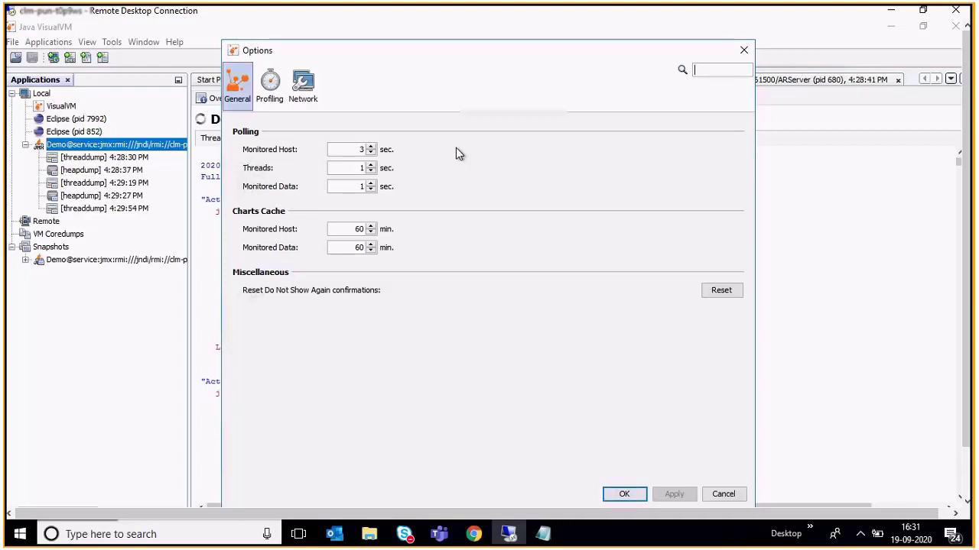
click(352, 149)
key(Return)
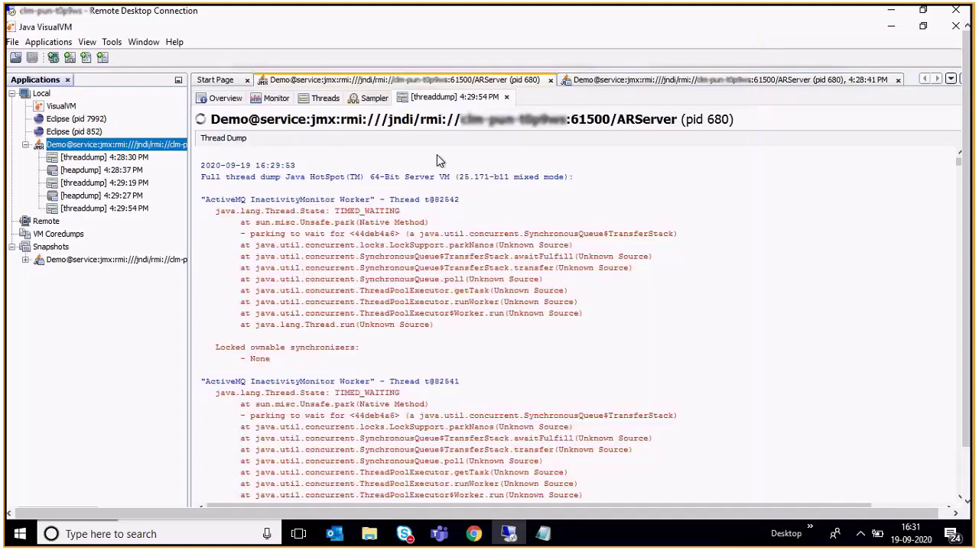